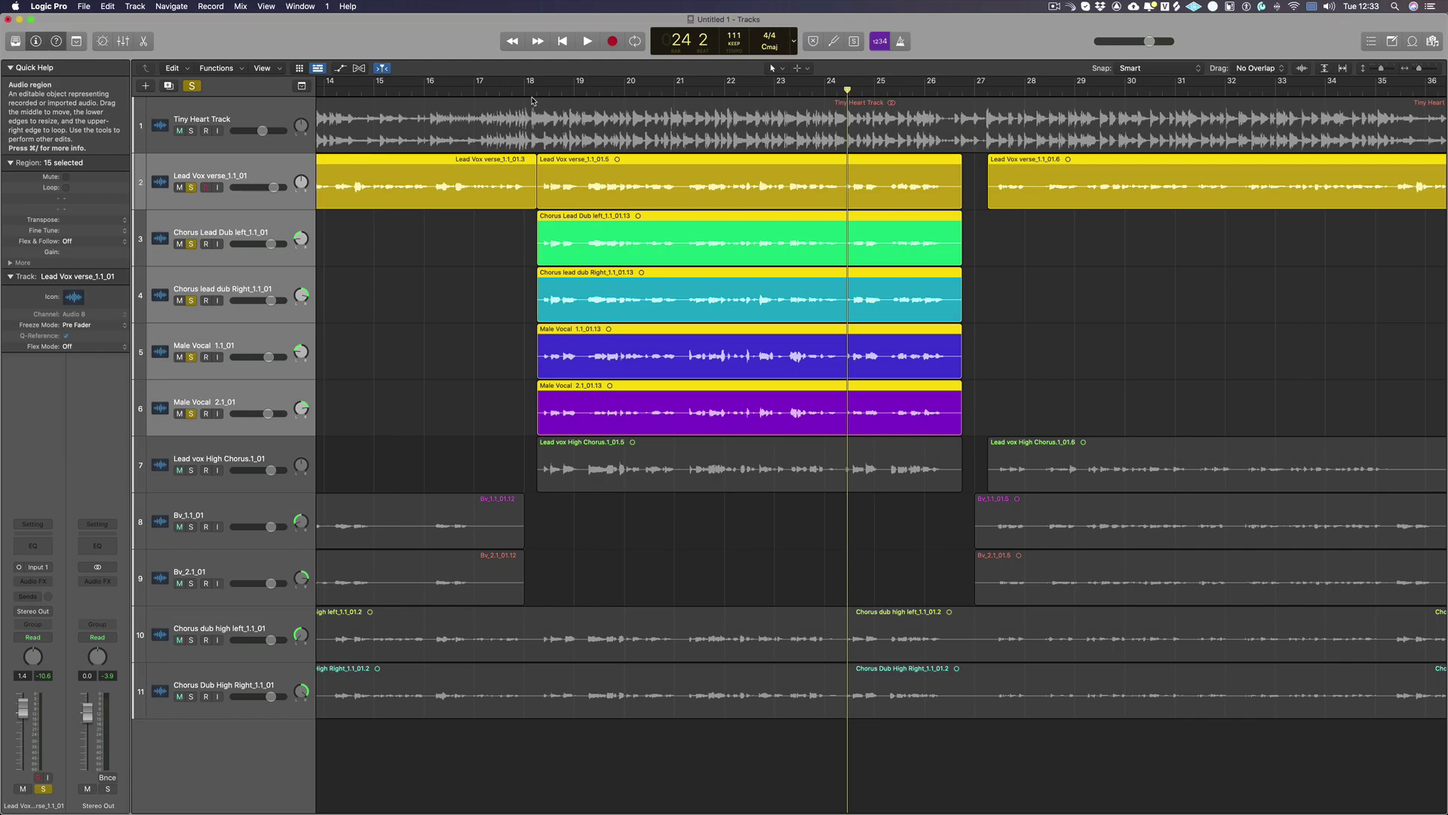
- Play from bar 18 to hear the unaligned lead vocal and four doubles, then stop
left_click(535, 91)
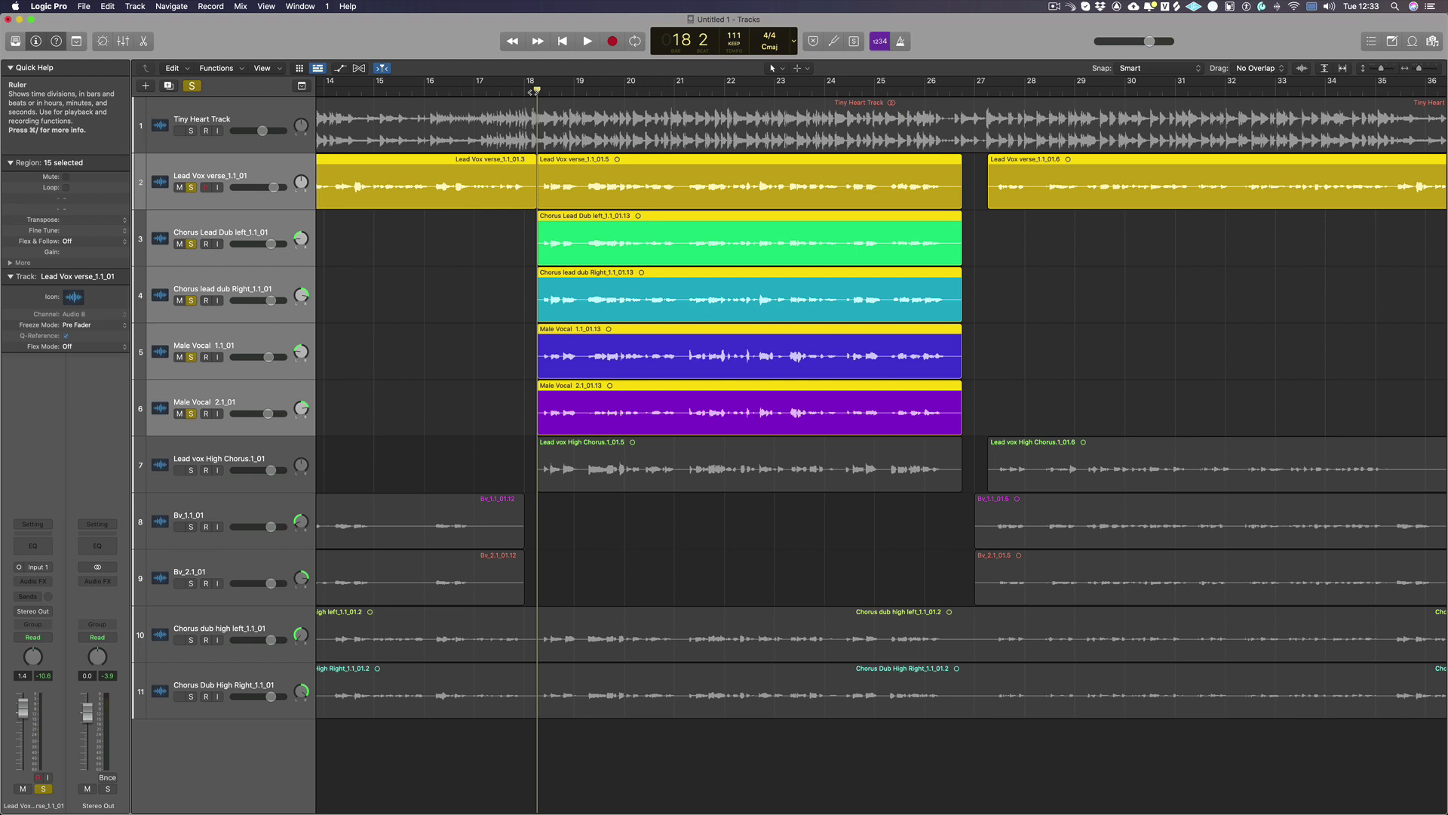
key("space")
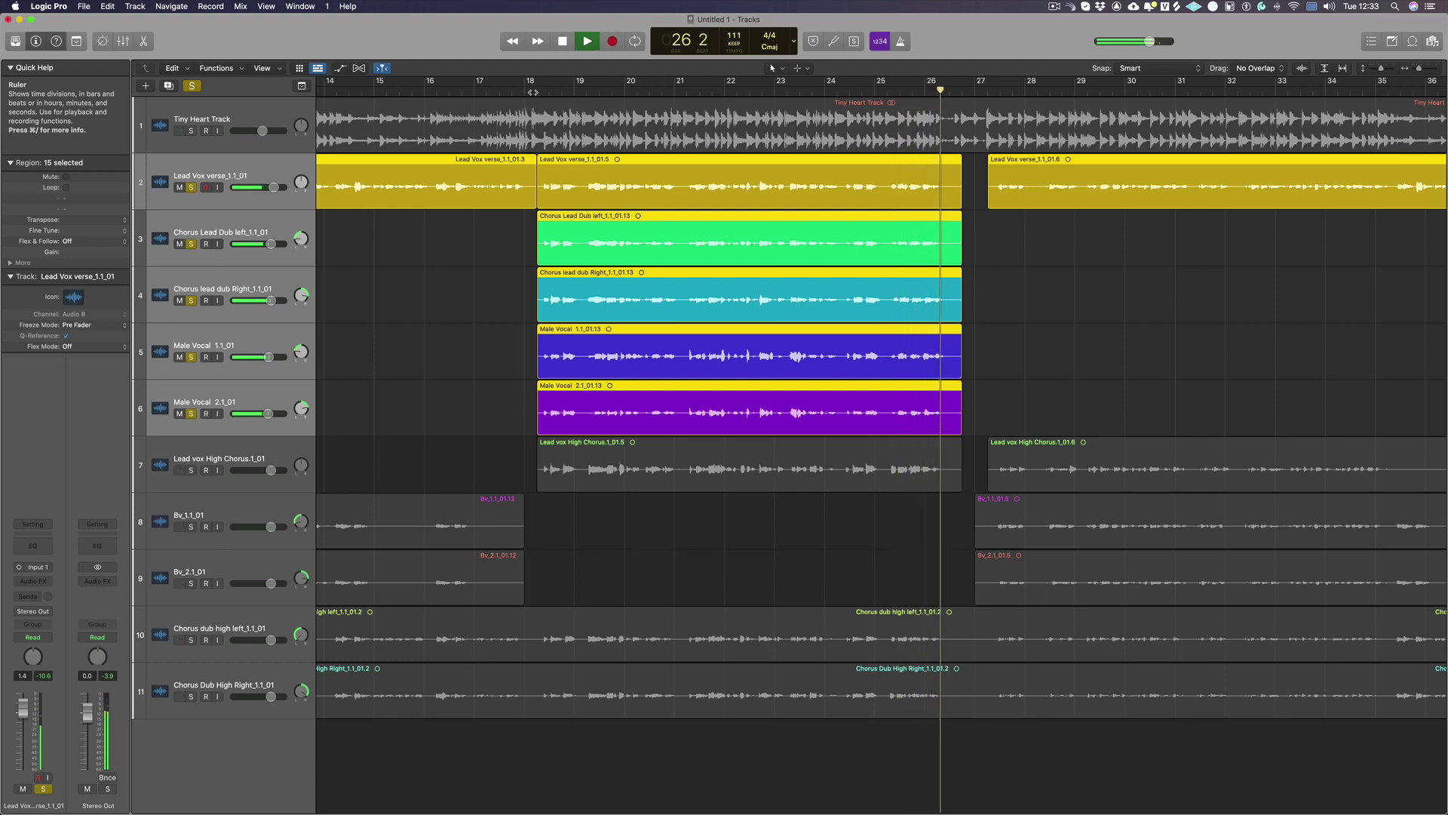
key("space")
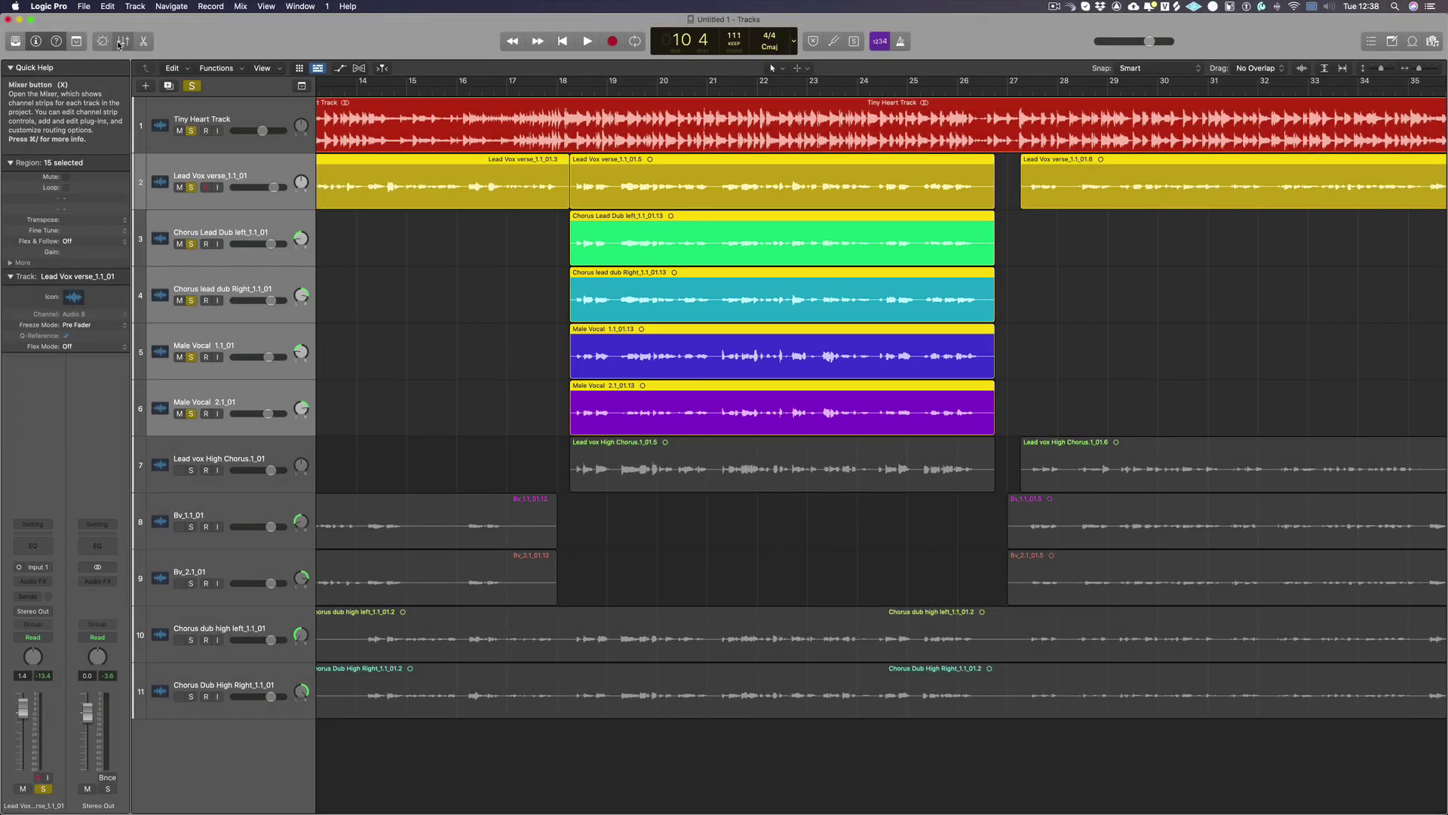
- Insert VocAlign Ultra AU (ARA) Mono in the lead vocal's Audio FX slot from the Mixer
left_click(122, 44)
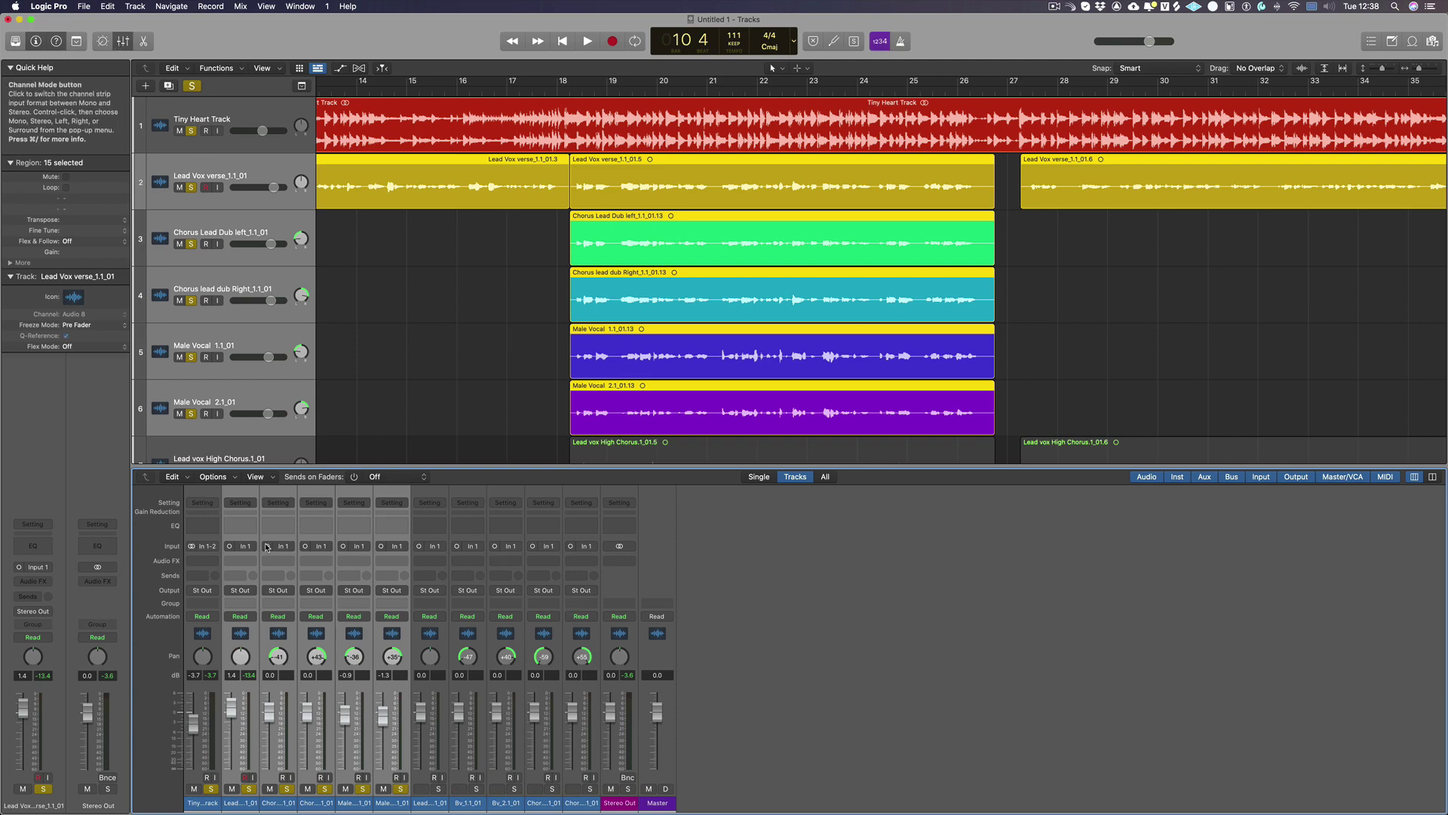
left_click(251, 562)
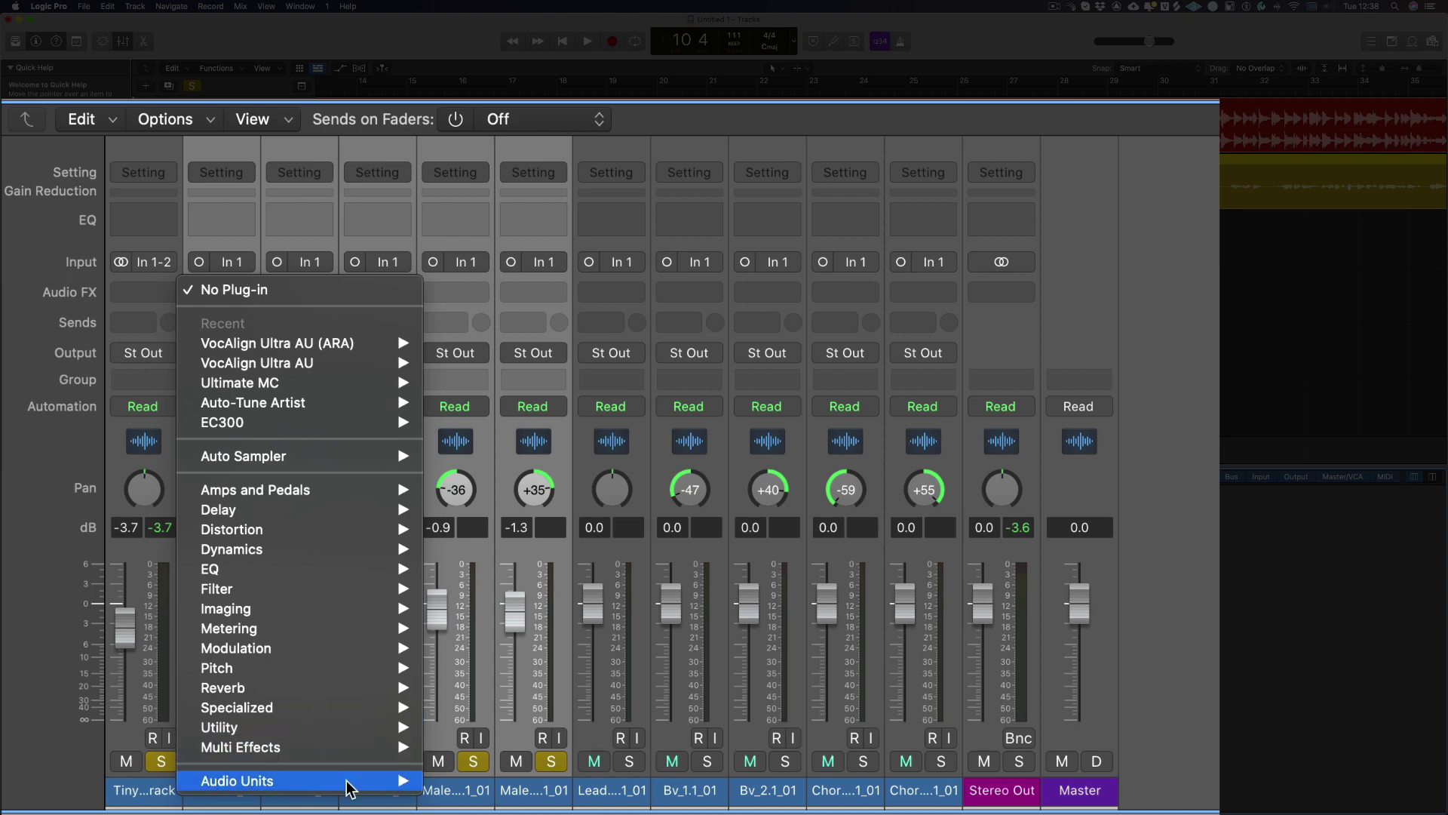
mouse_move(803, 735)
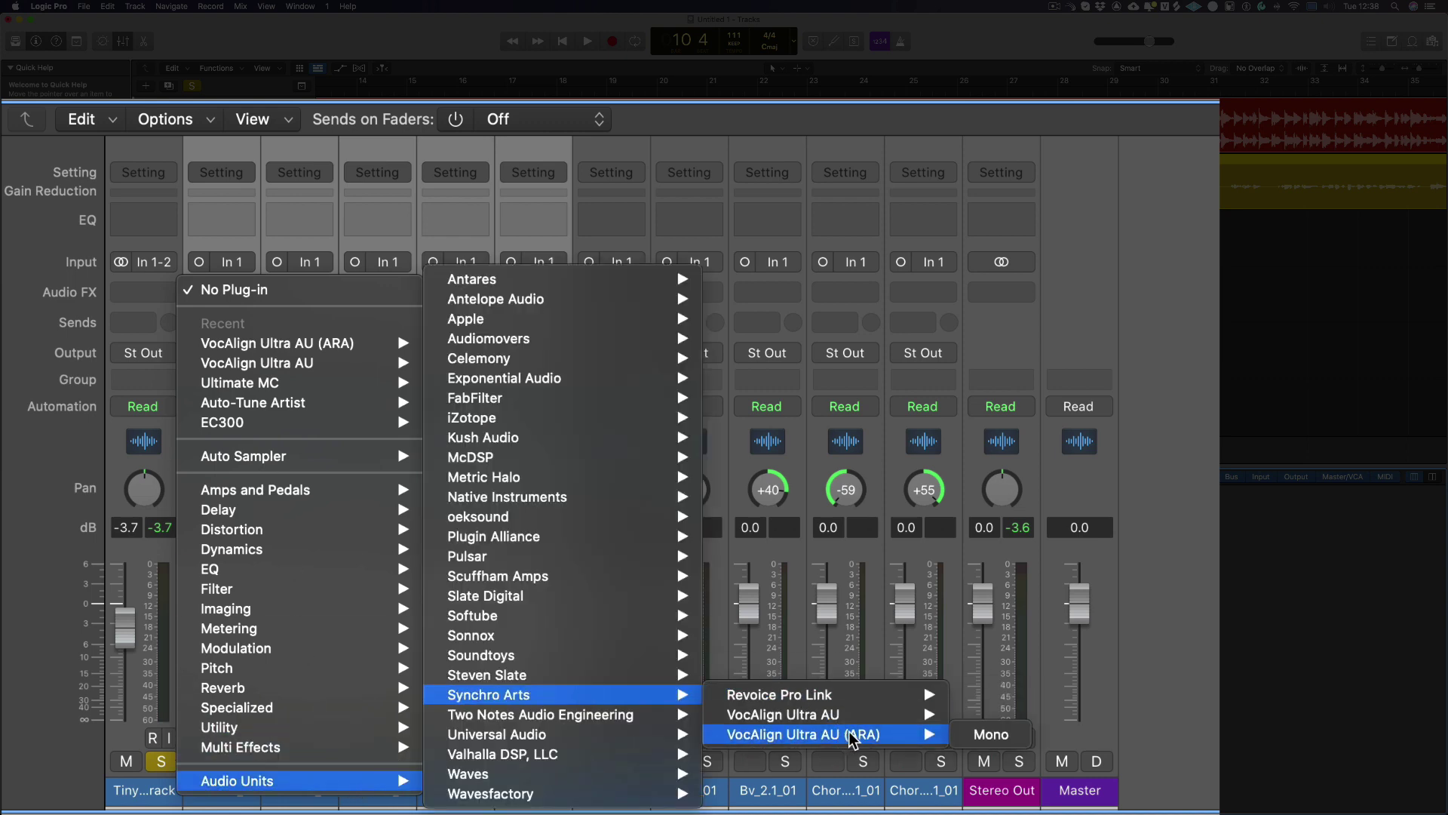
left_click(991, 735)
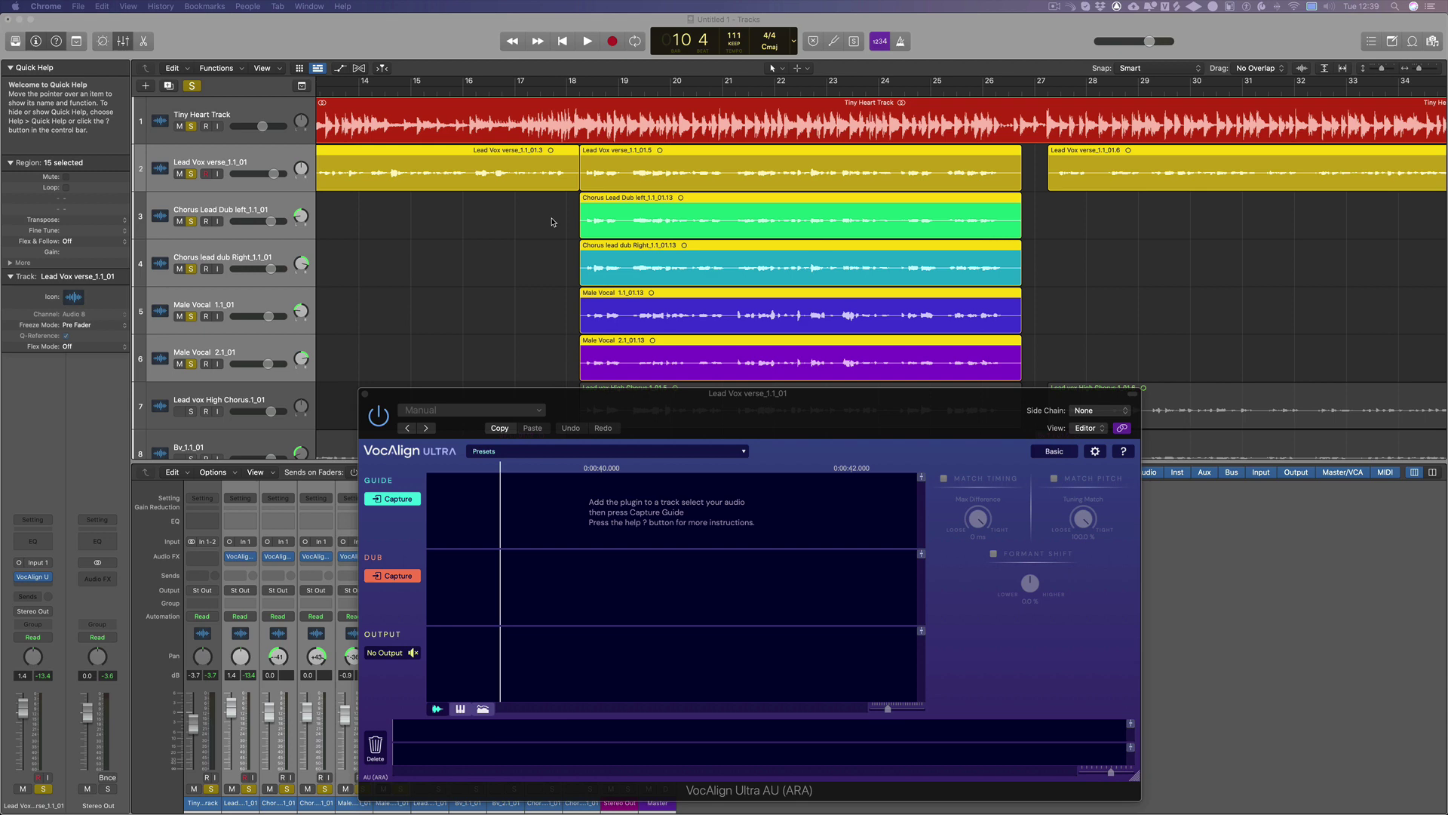
- Select the Lead Vox chorus region, play from bar 18, and capture it as VocAlign's guide
left_click(553, 221)
left_click(583, 170)
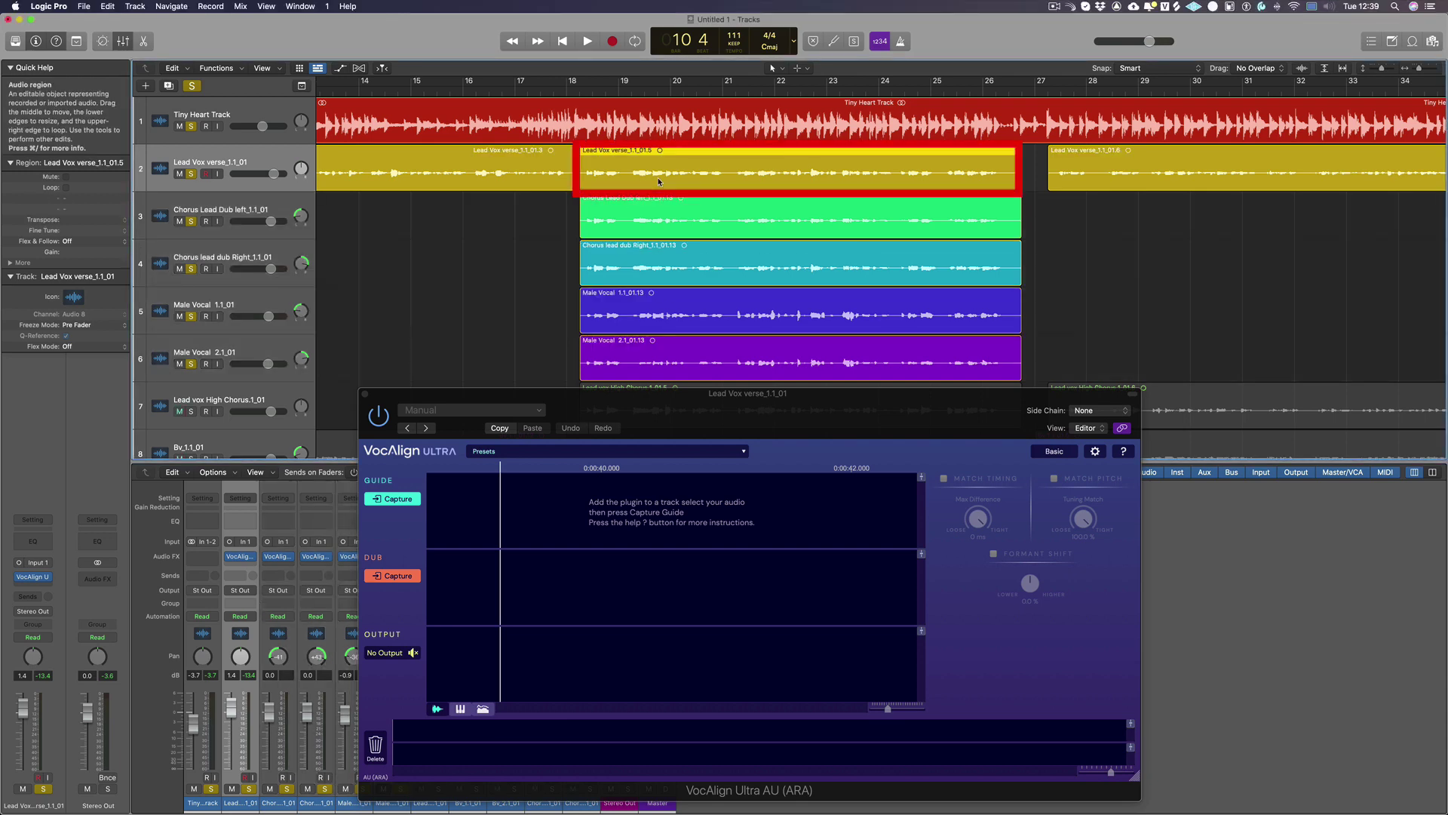
left_click(591, 88)
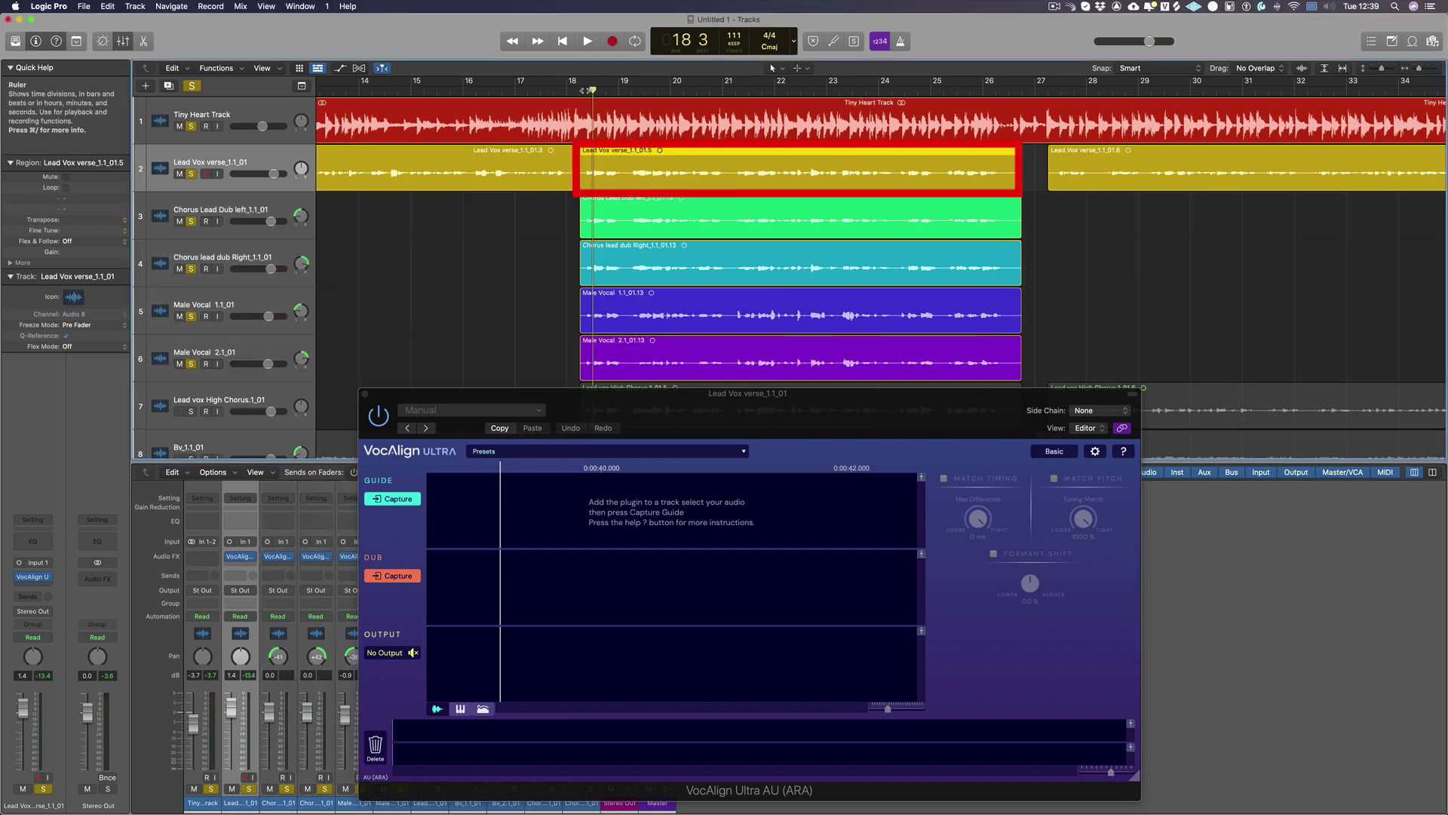
key("space")
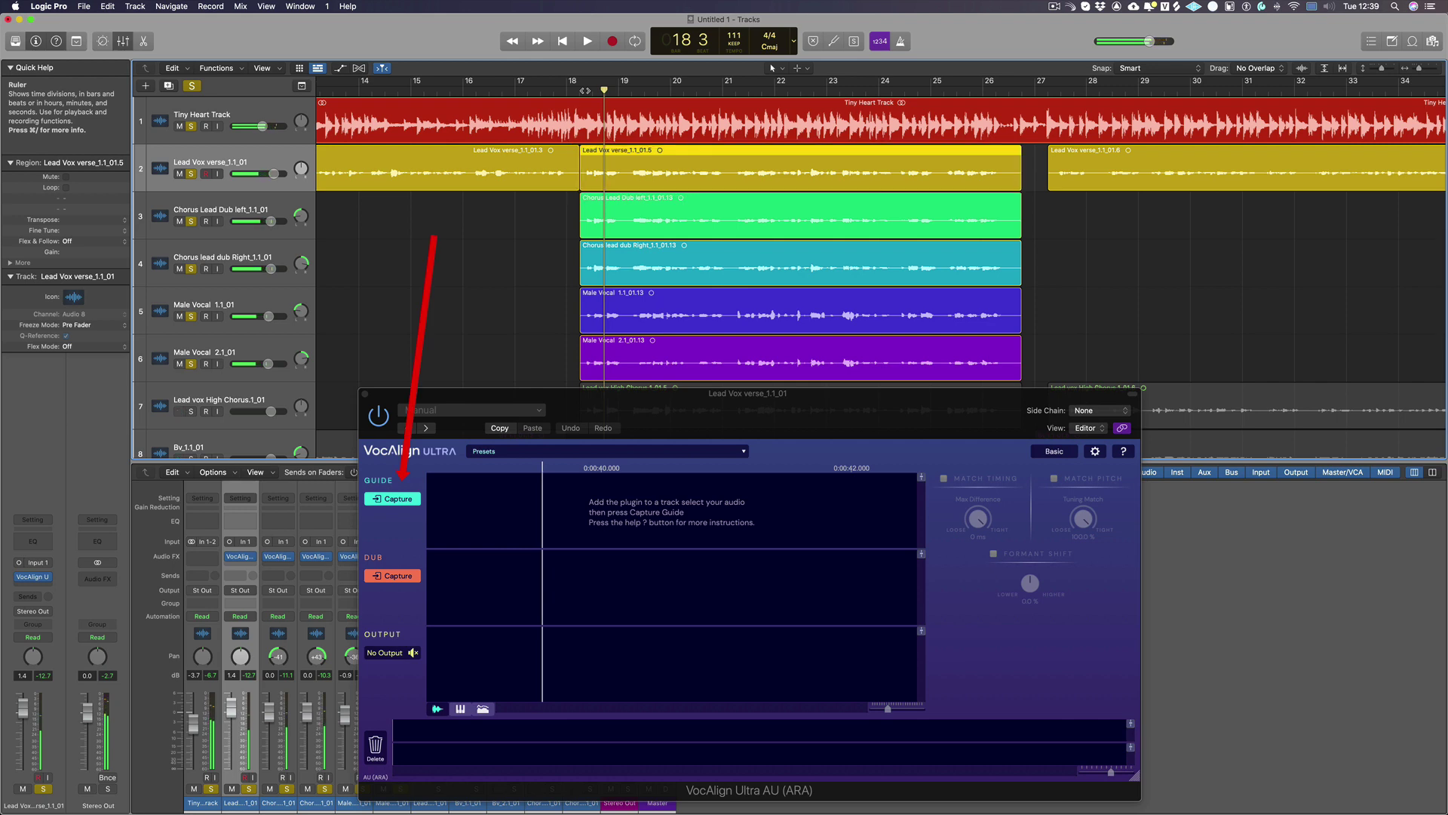
left_click(402, 500)
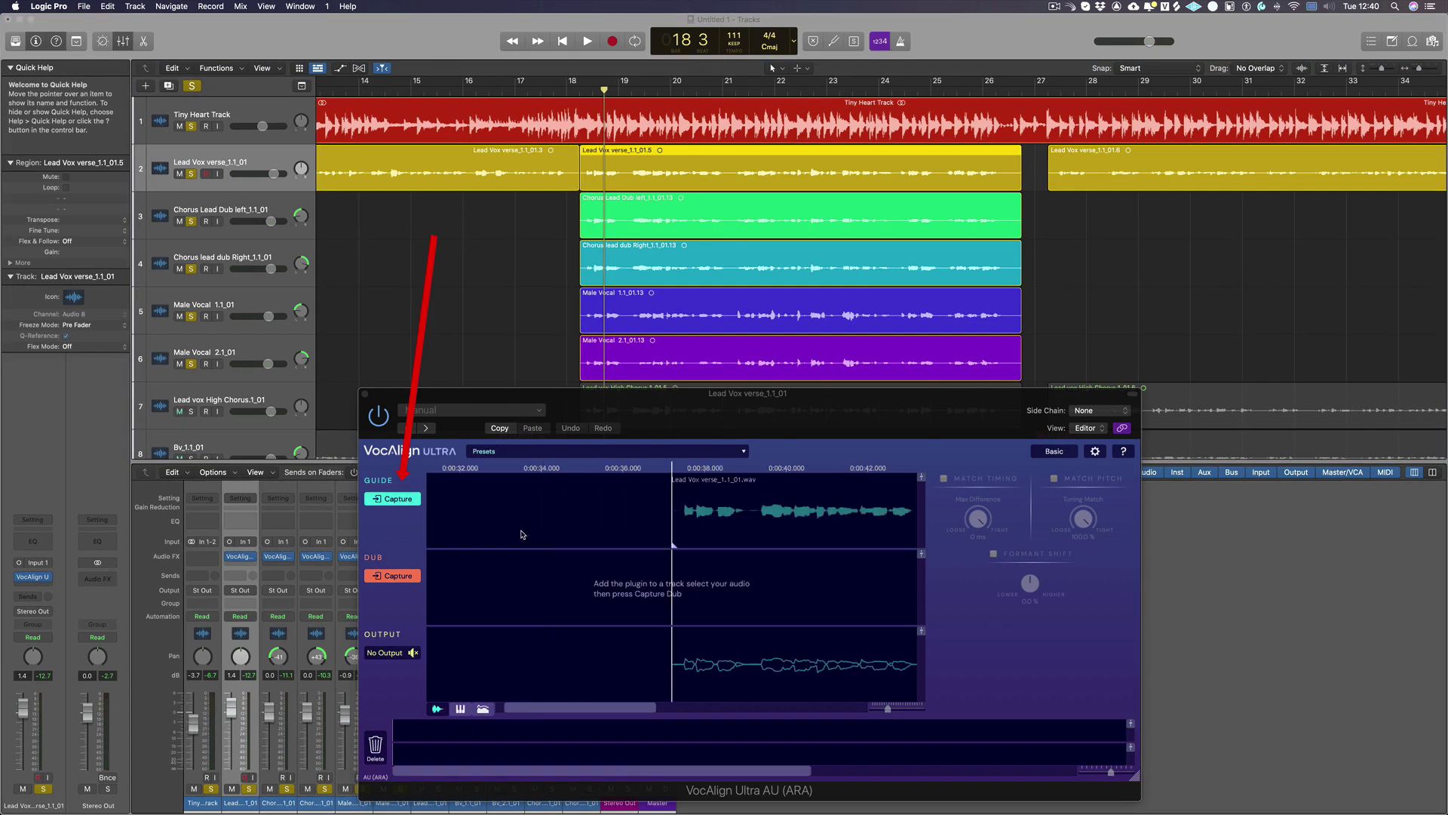
scroll(521, 535, "right", 2)
scroll(522, 534, "right", 1)
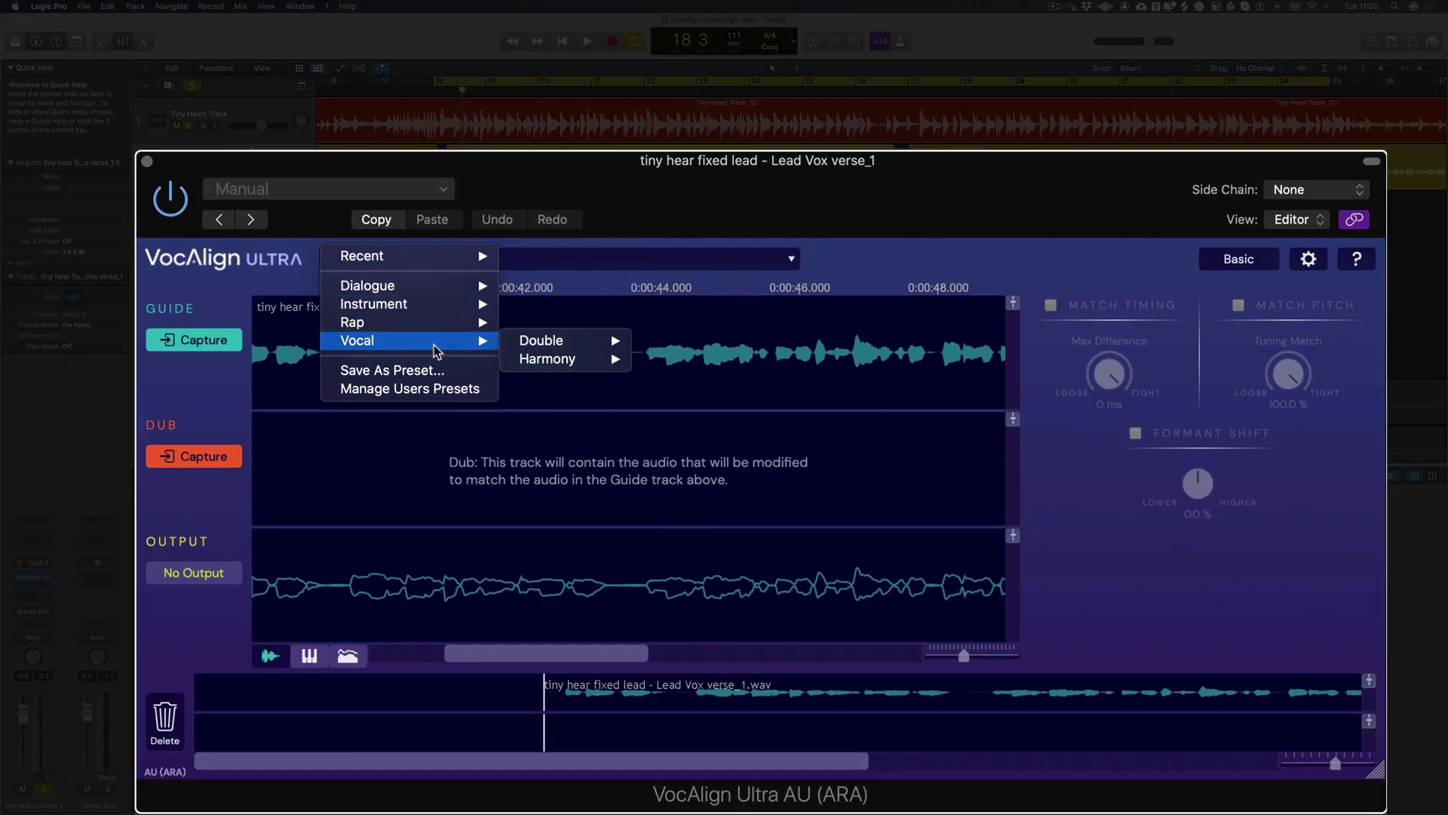
mouse_move(548, 340)
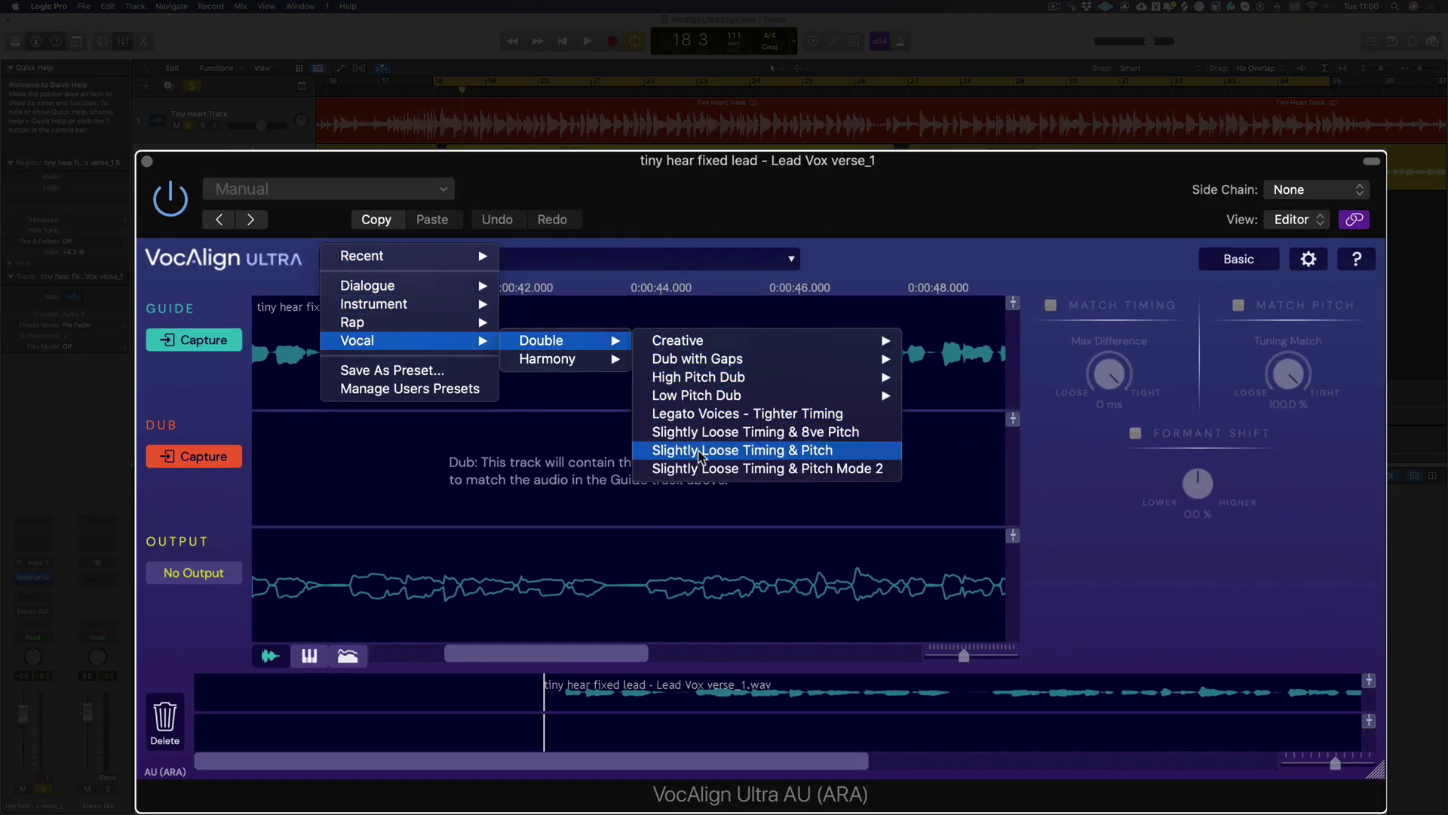
- Apply the Slightly Loose Timing & Pitch double preset and add the Male Vocal regions to the selection
left_click(699, 454)
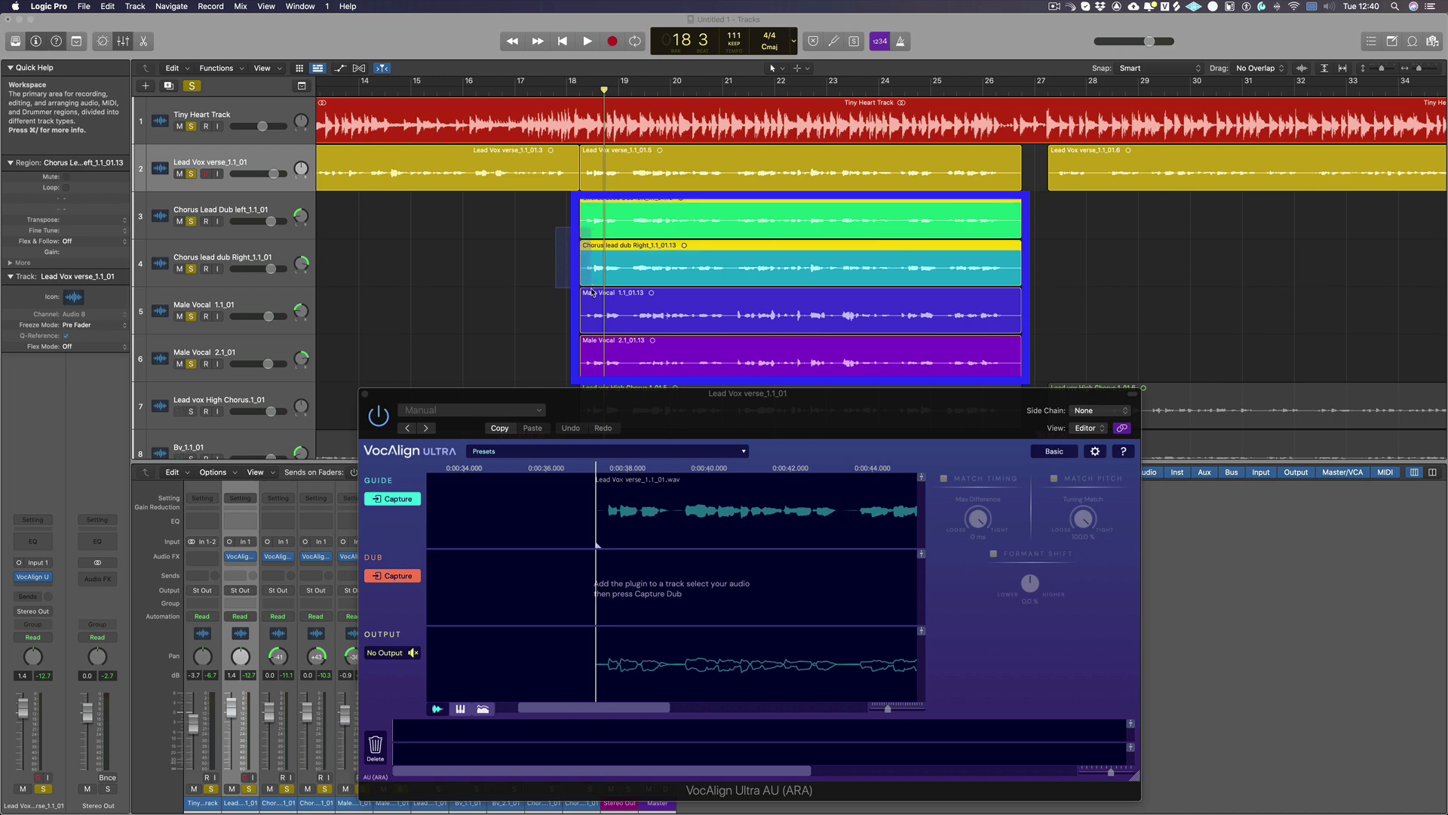
left_click(591, 292, "shift")
left_click(605, 362, "shift")
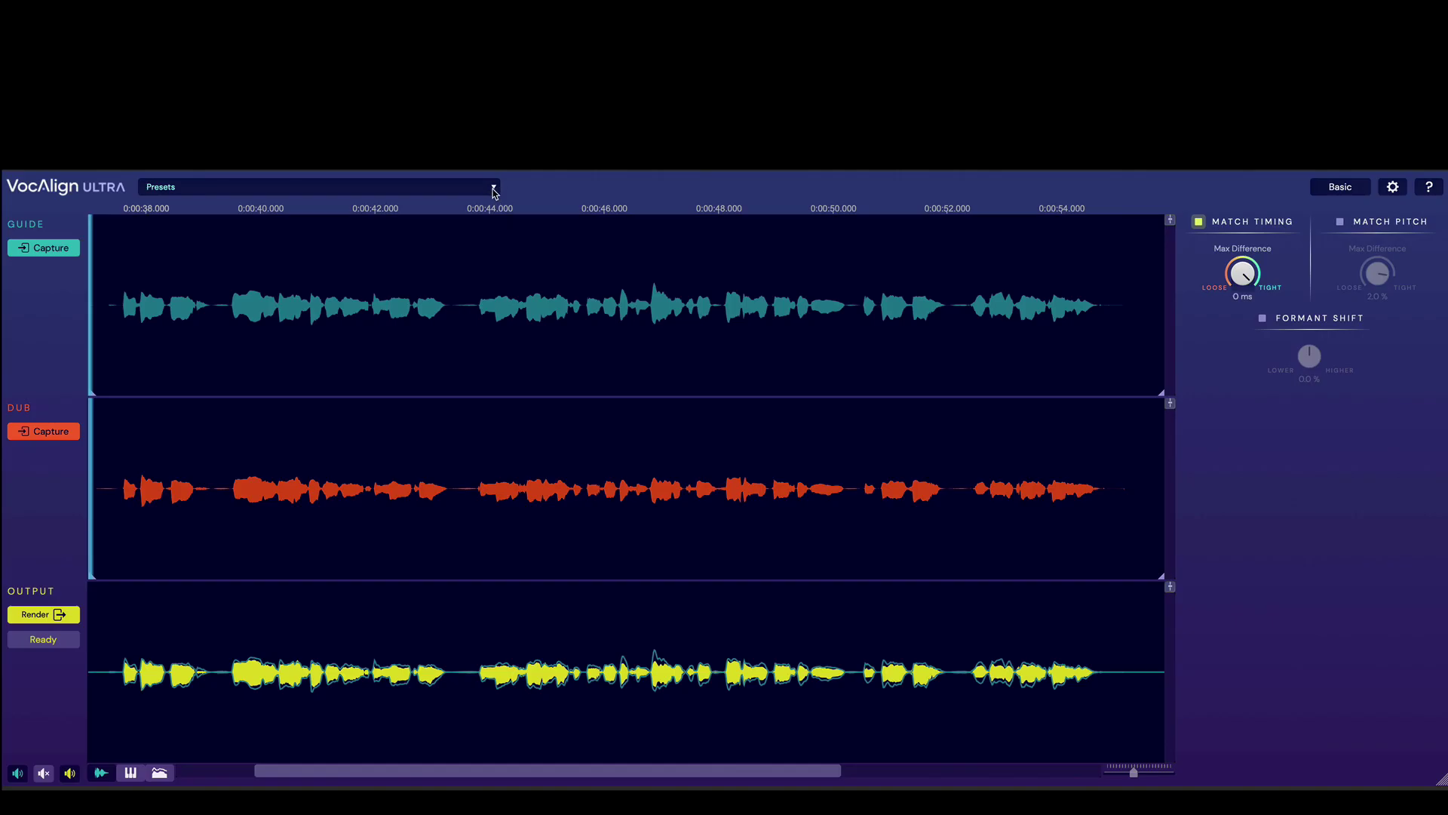
- Choose Vocal > Double > Slightly Loose Timing & Pitch from the VocAlign Presets list
left_click(494, 188)
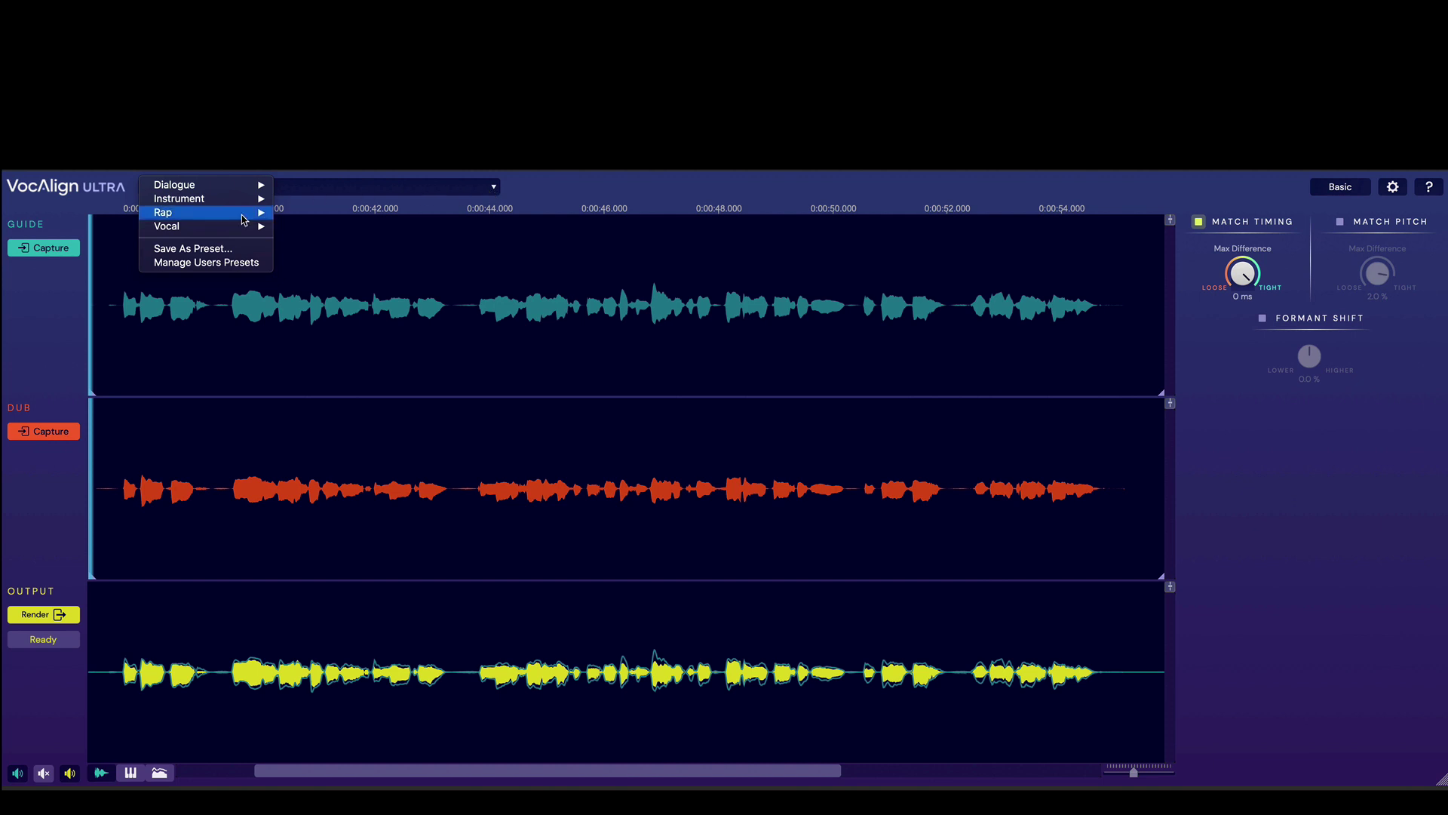
mouse_move(306, 227)
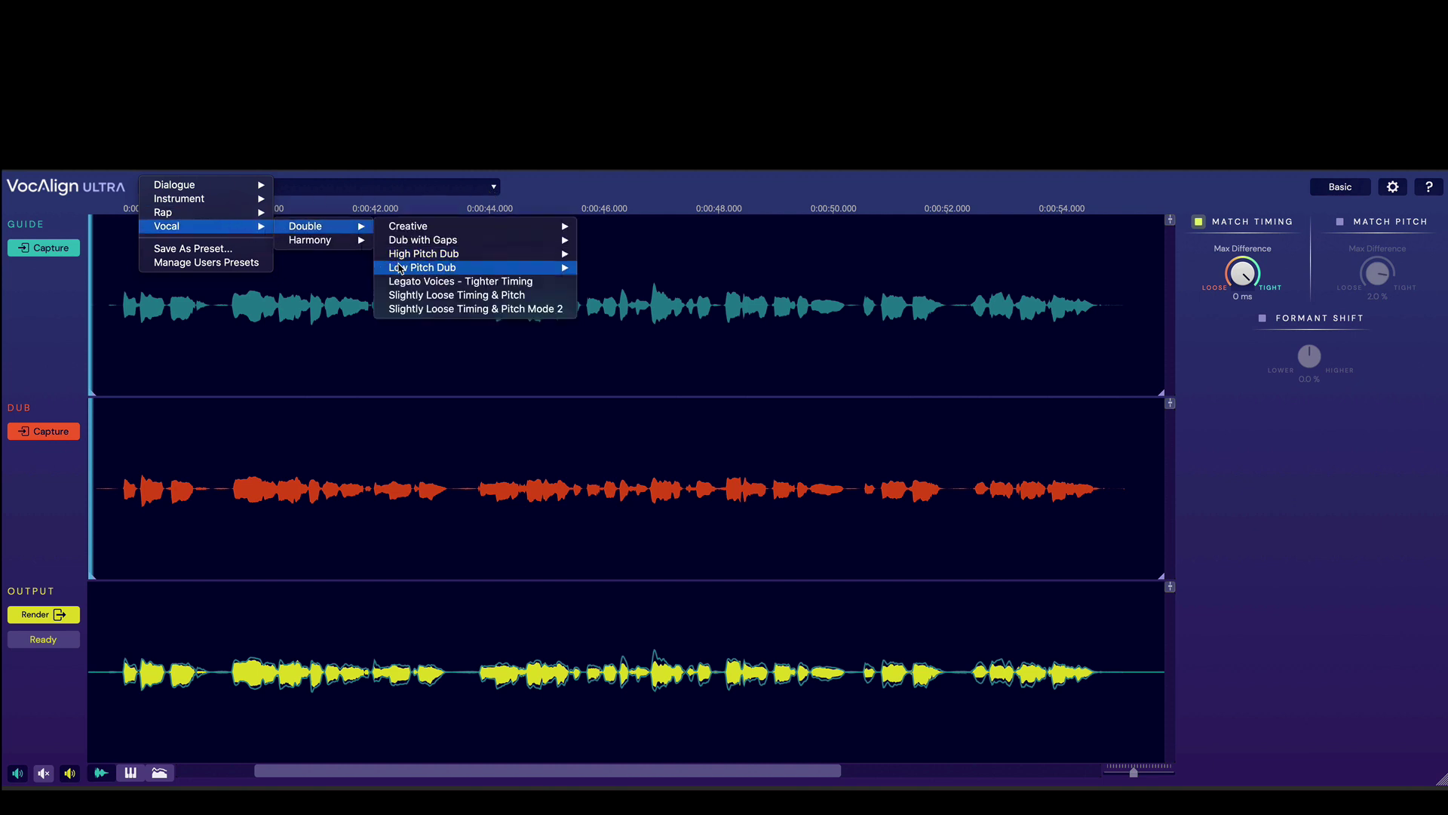
left_click(437, 299)
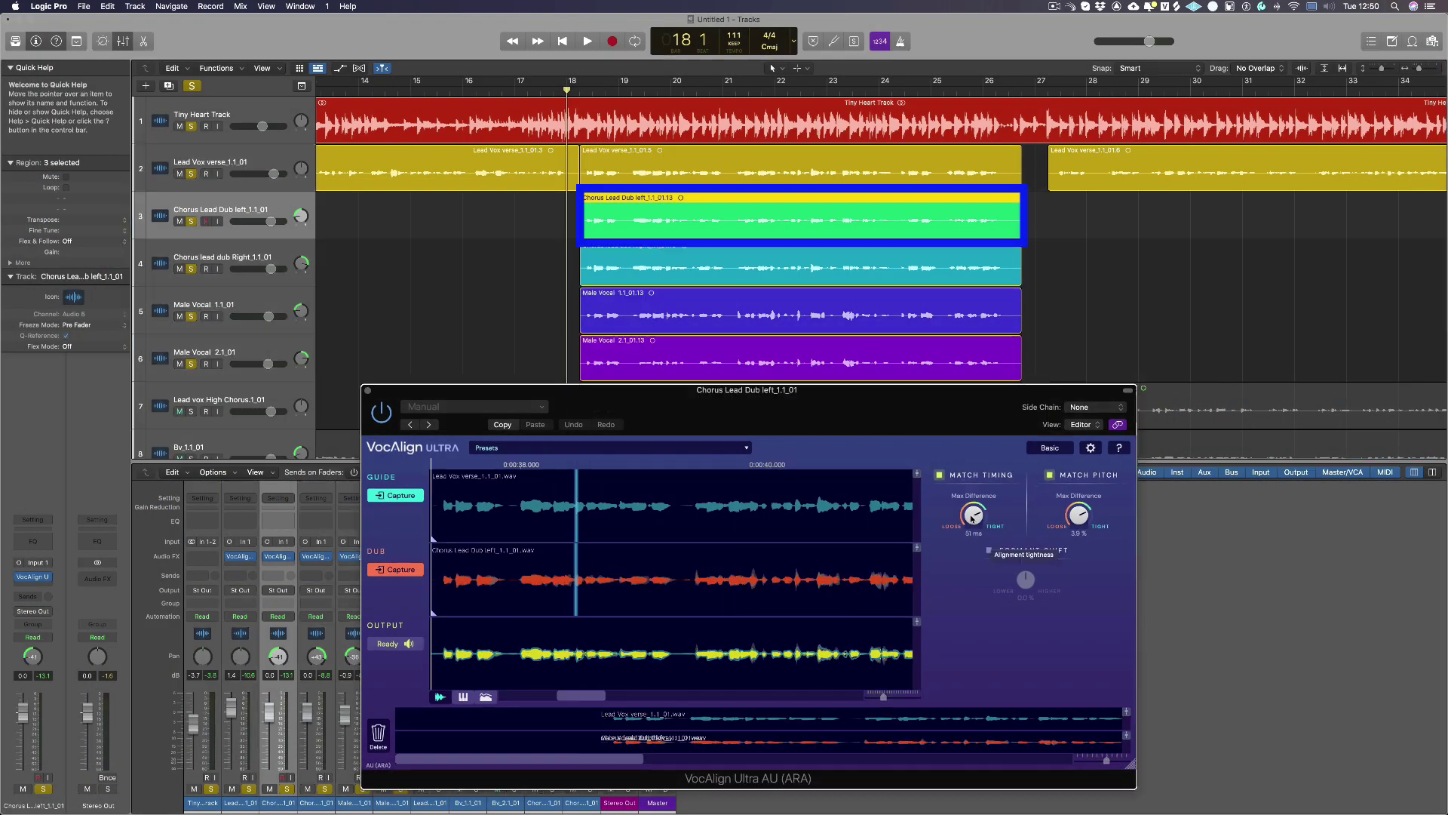
- Turn the Match Timing Max Difference knob toward Tight for Chorus Lead Dub left
left_click_drag(848, 469, 857, 420)
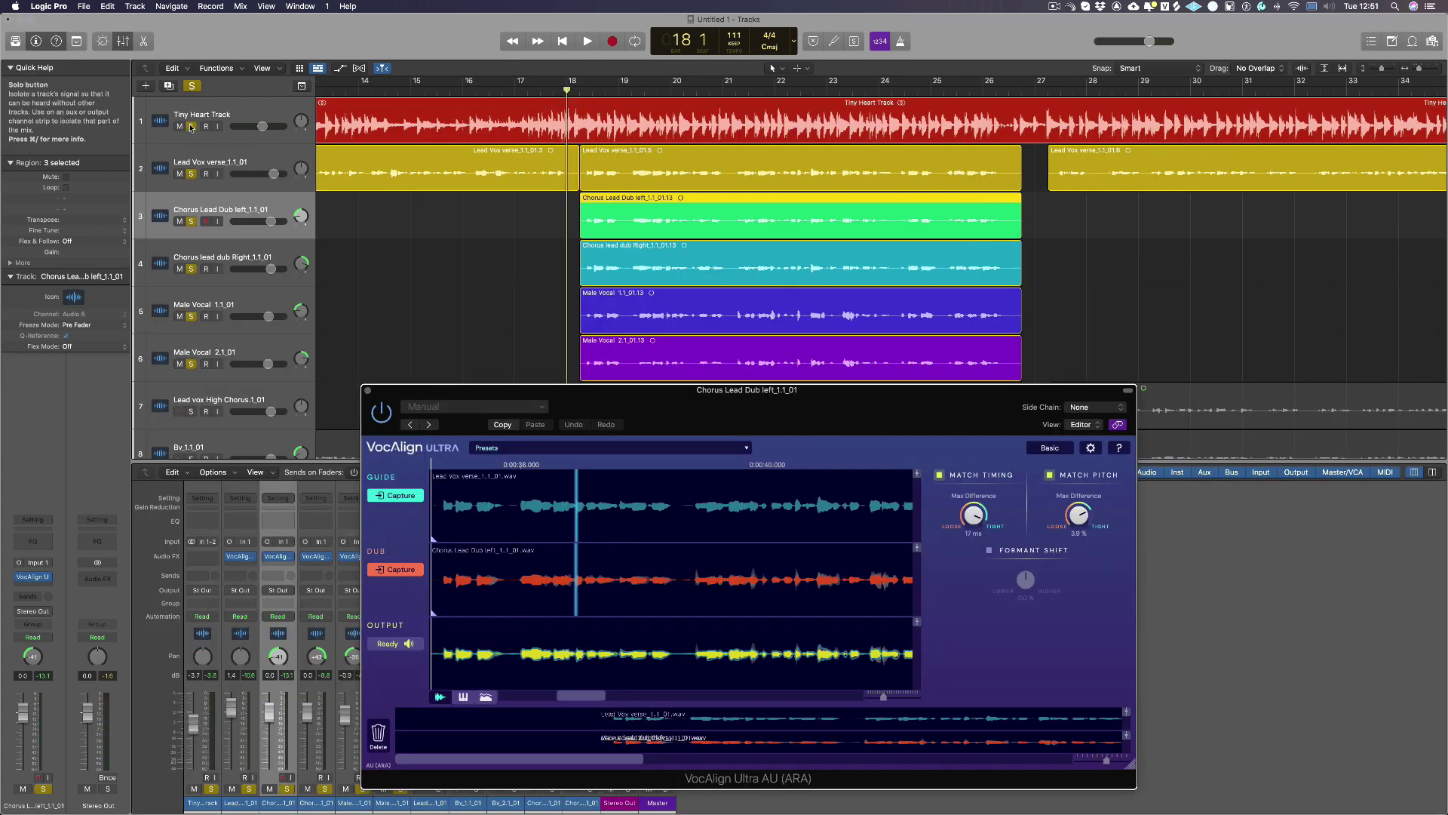
- Mute the Tiny Heart Track and play back the aligned lead vocal and doubles
left_click(191, 127)
key("space")
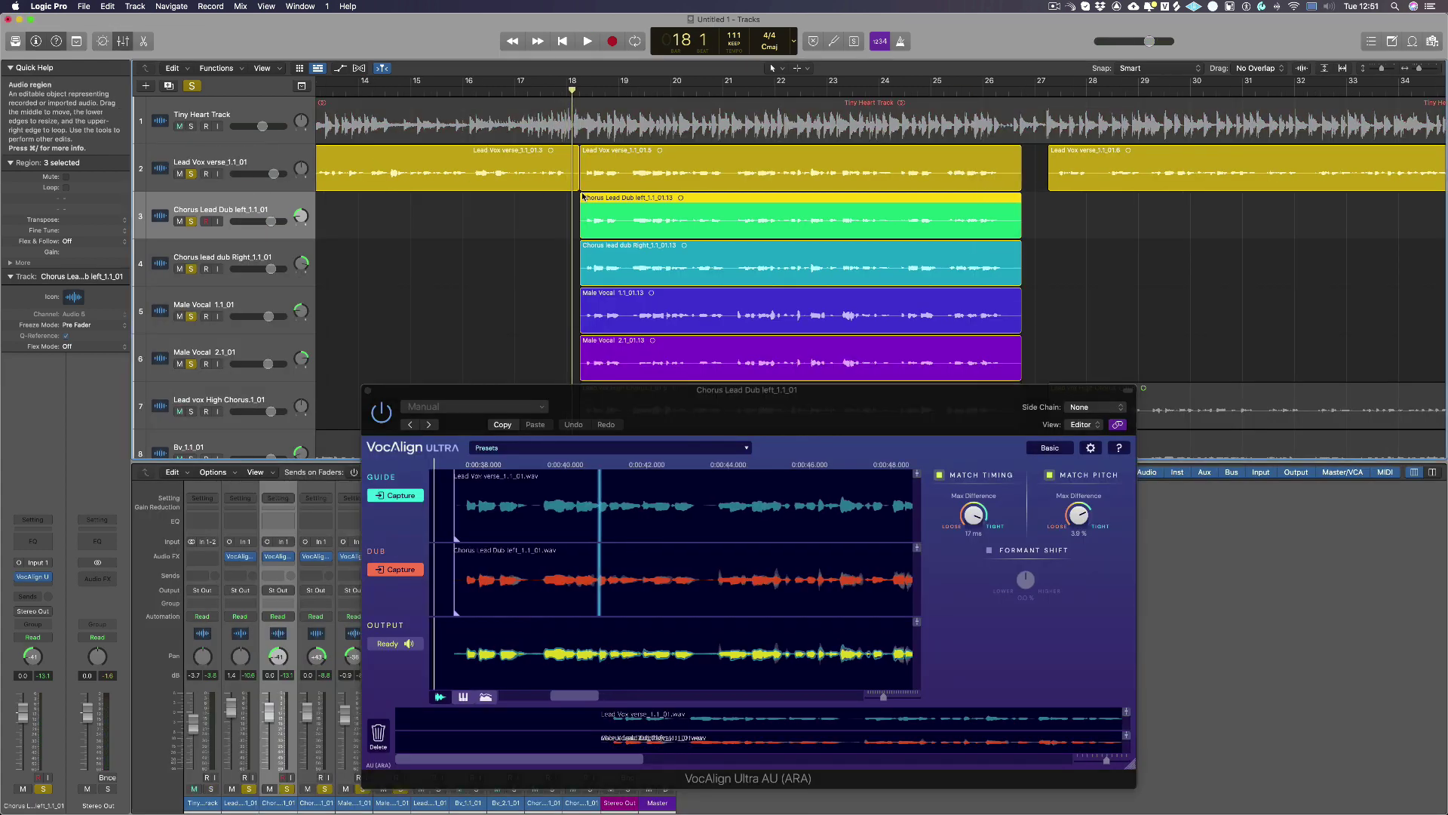